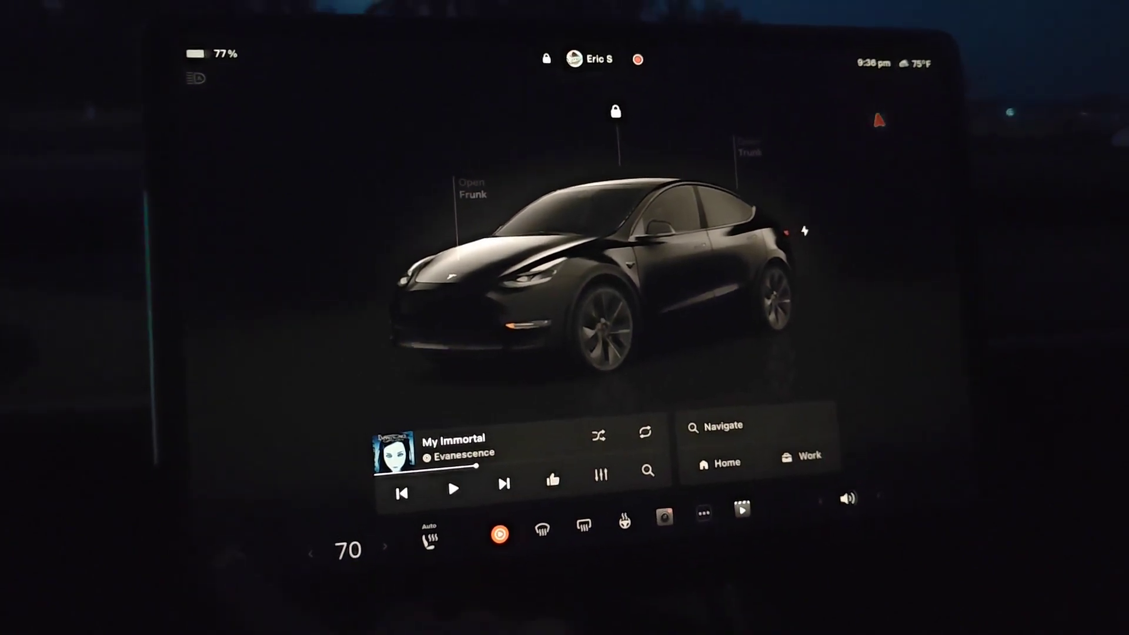
Step: Reach the Display settings from the vehicle Controls menu
left_click(222, 554)
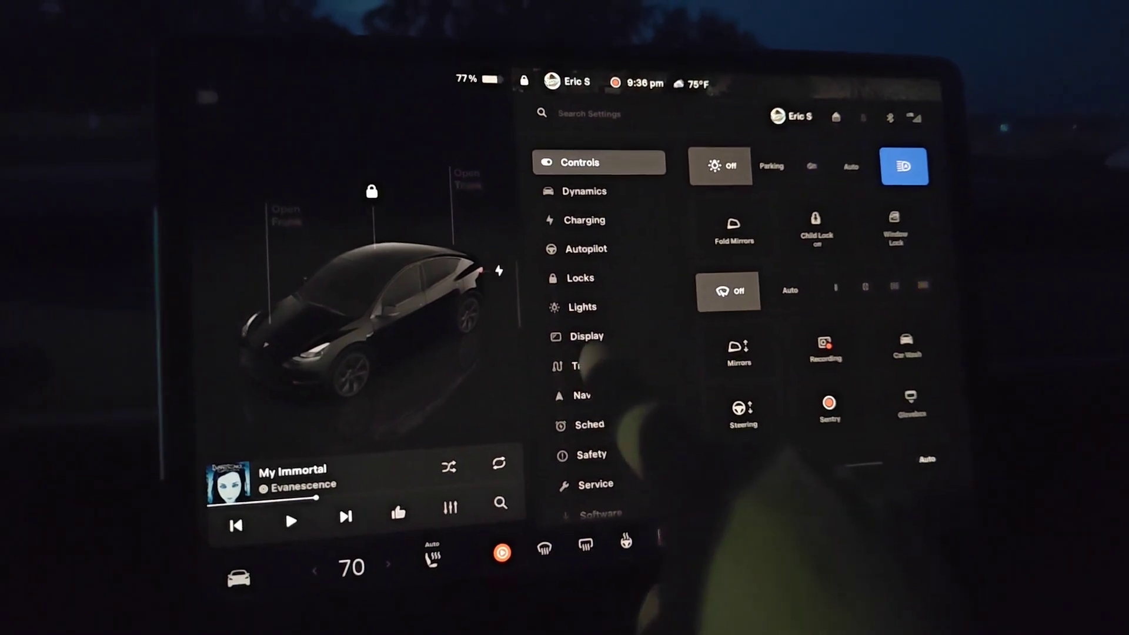
left_click(578, 341)
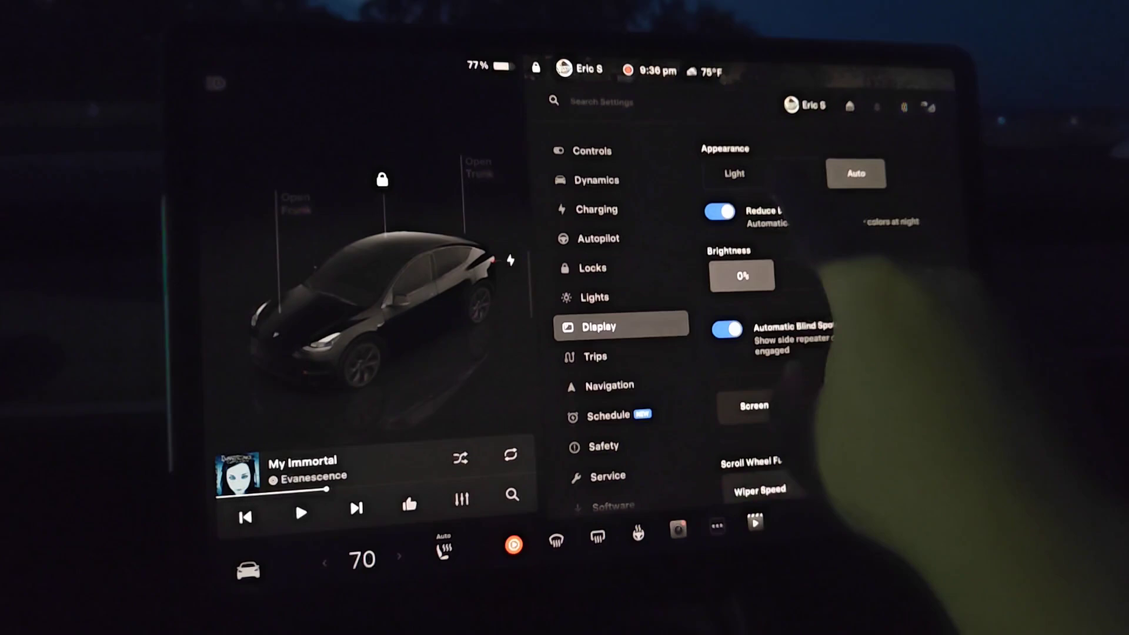
Step: Switch the screen Appearance to Dark, then Light, ending on Auto
left_click(798, 167)
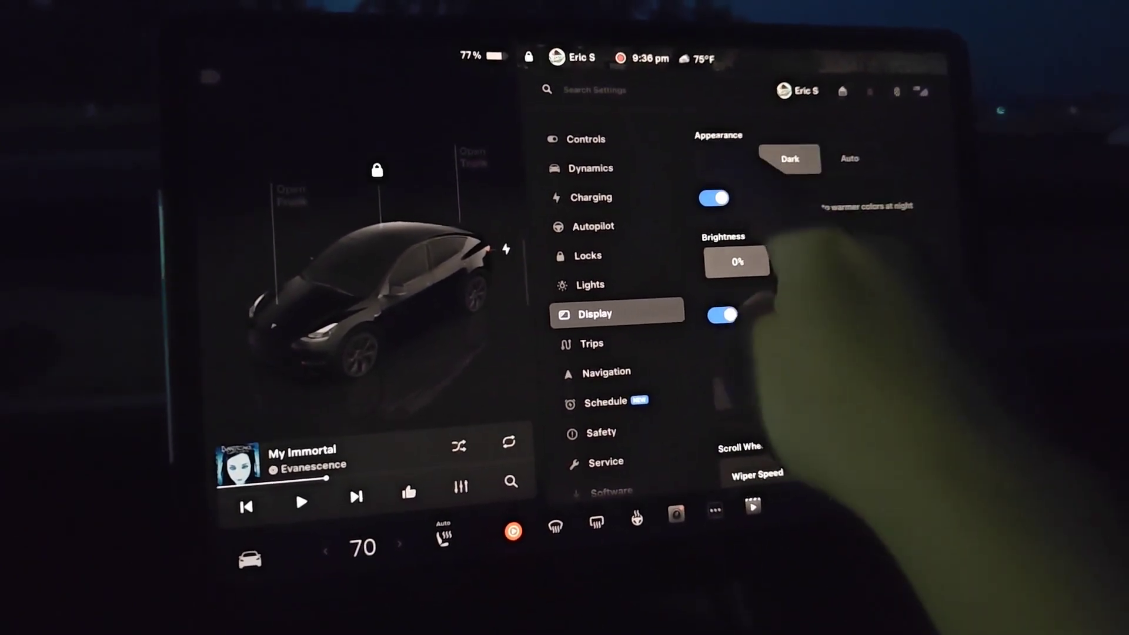
left_click(726, 166)
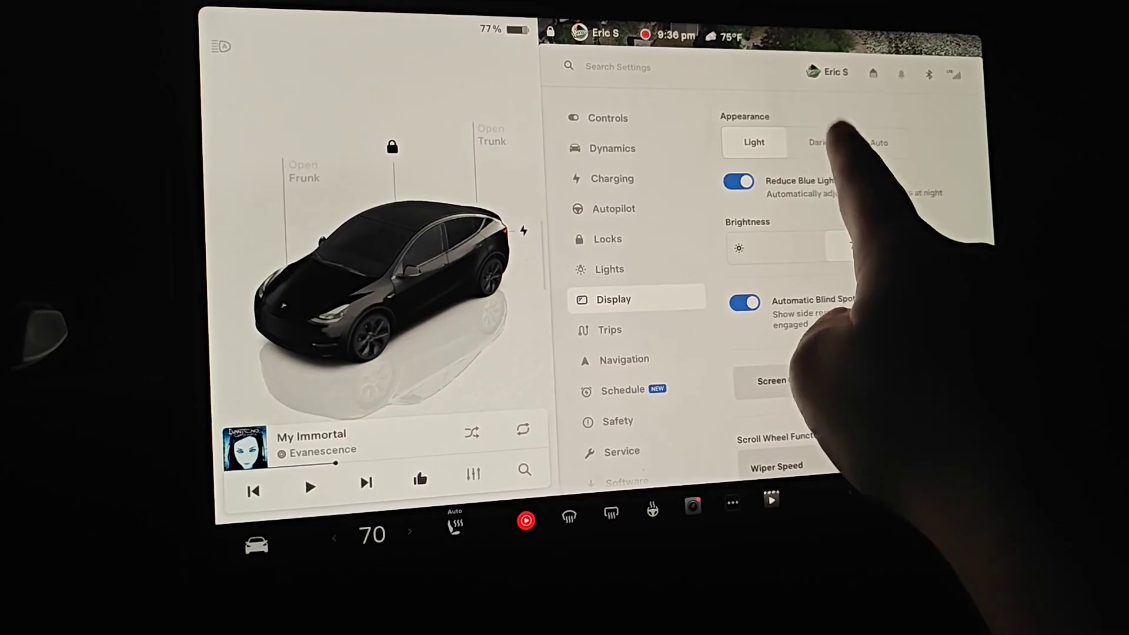
left_click(886, 148)
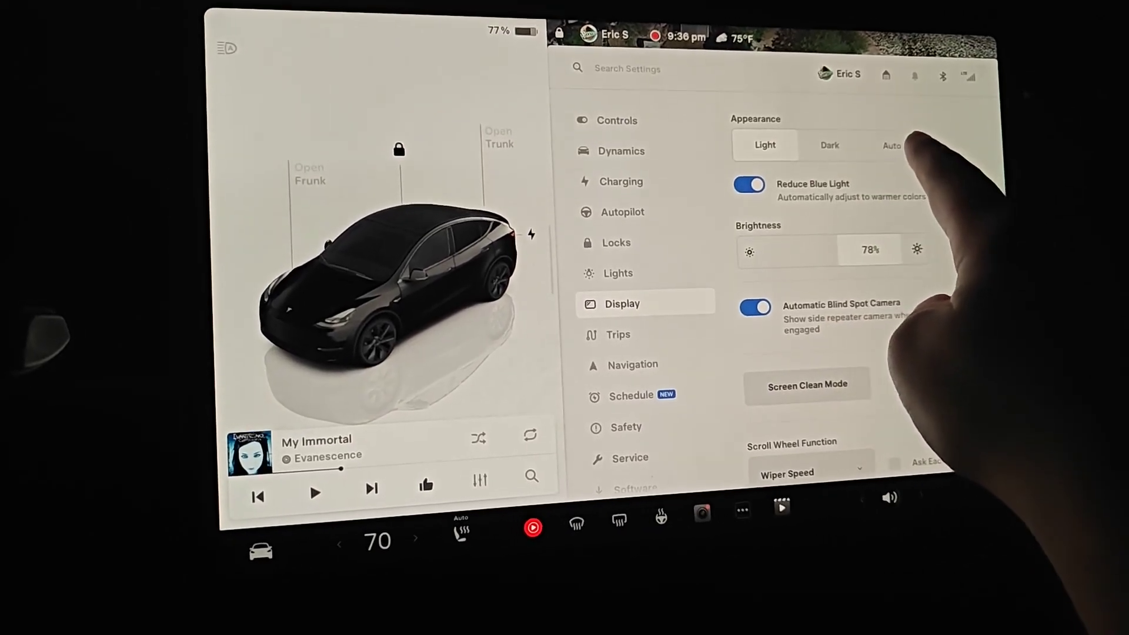